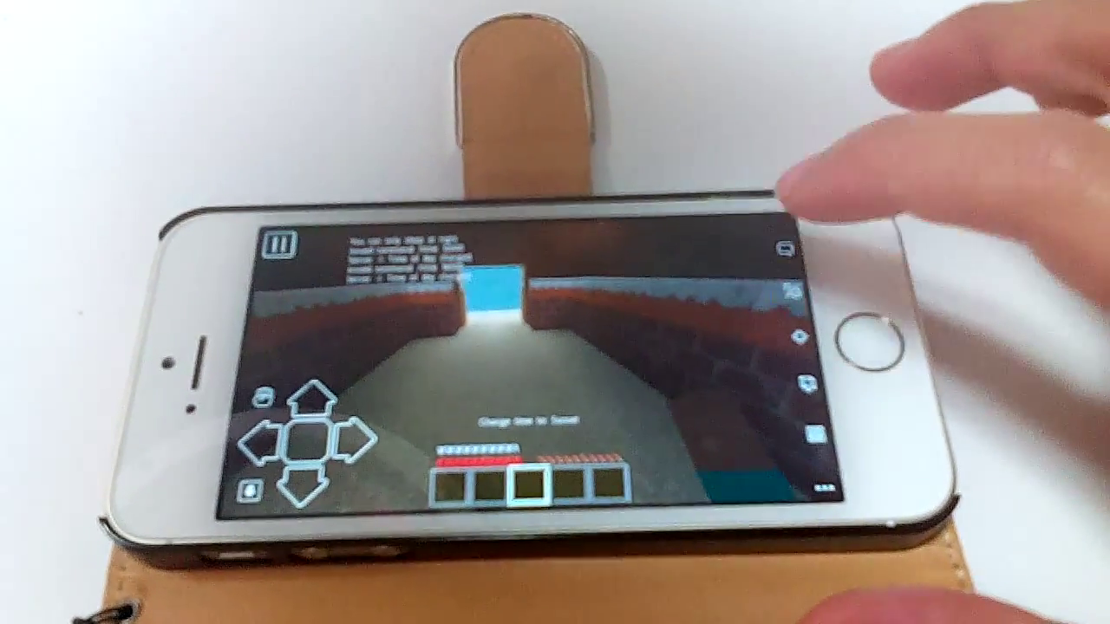
click(812, 300)
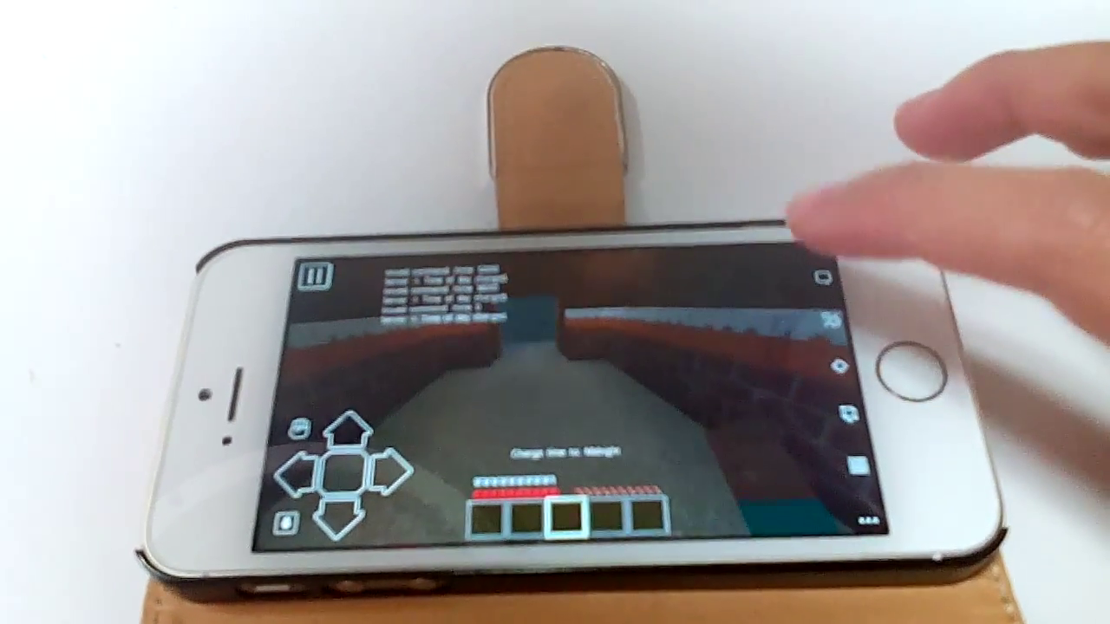